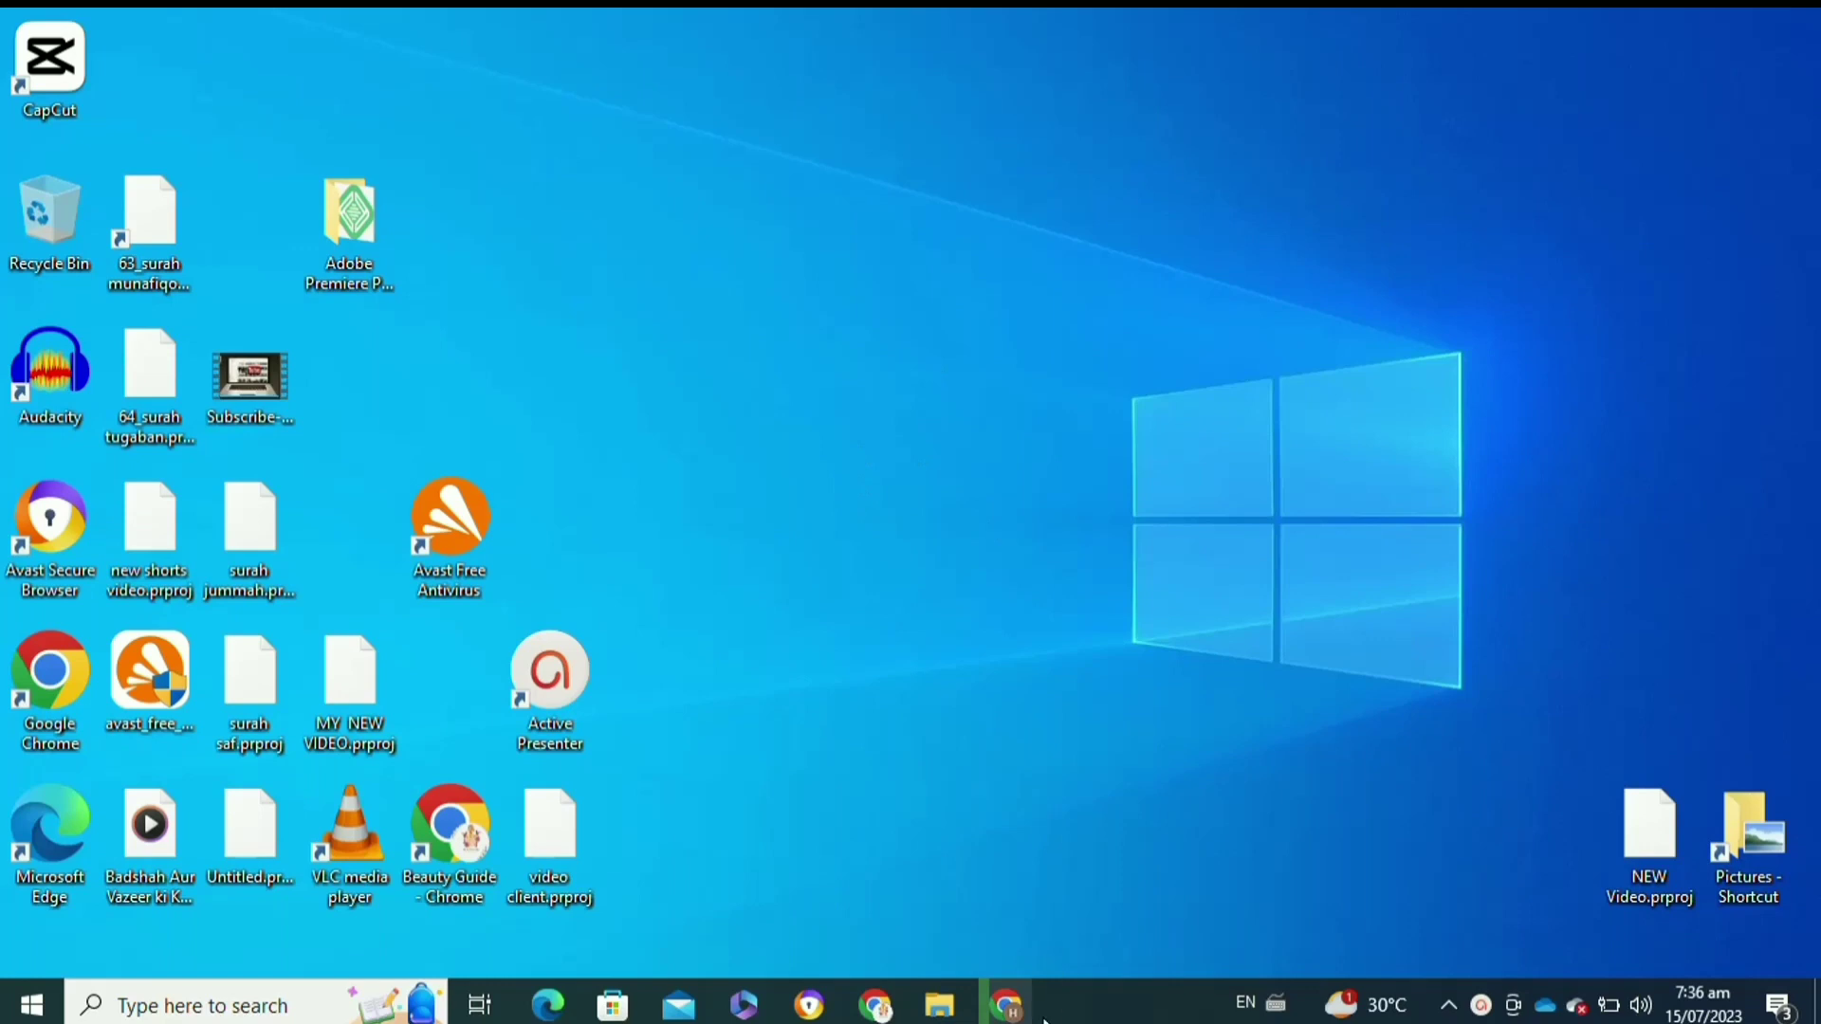
- Open instagram.com in Chrome from the 'in' address-bar suggestion and log in
click(1011, 1005)
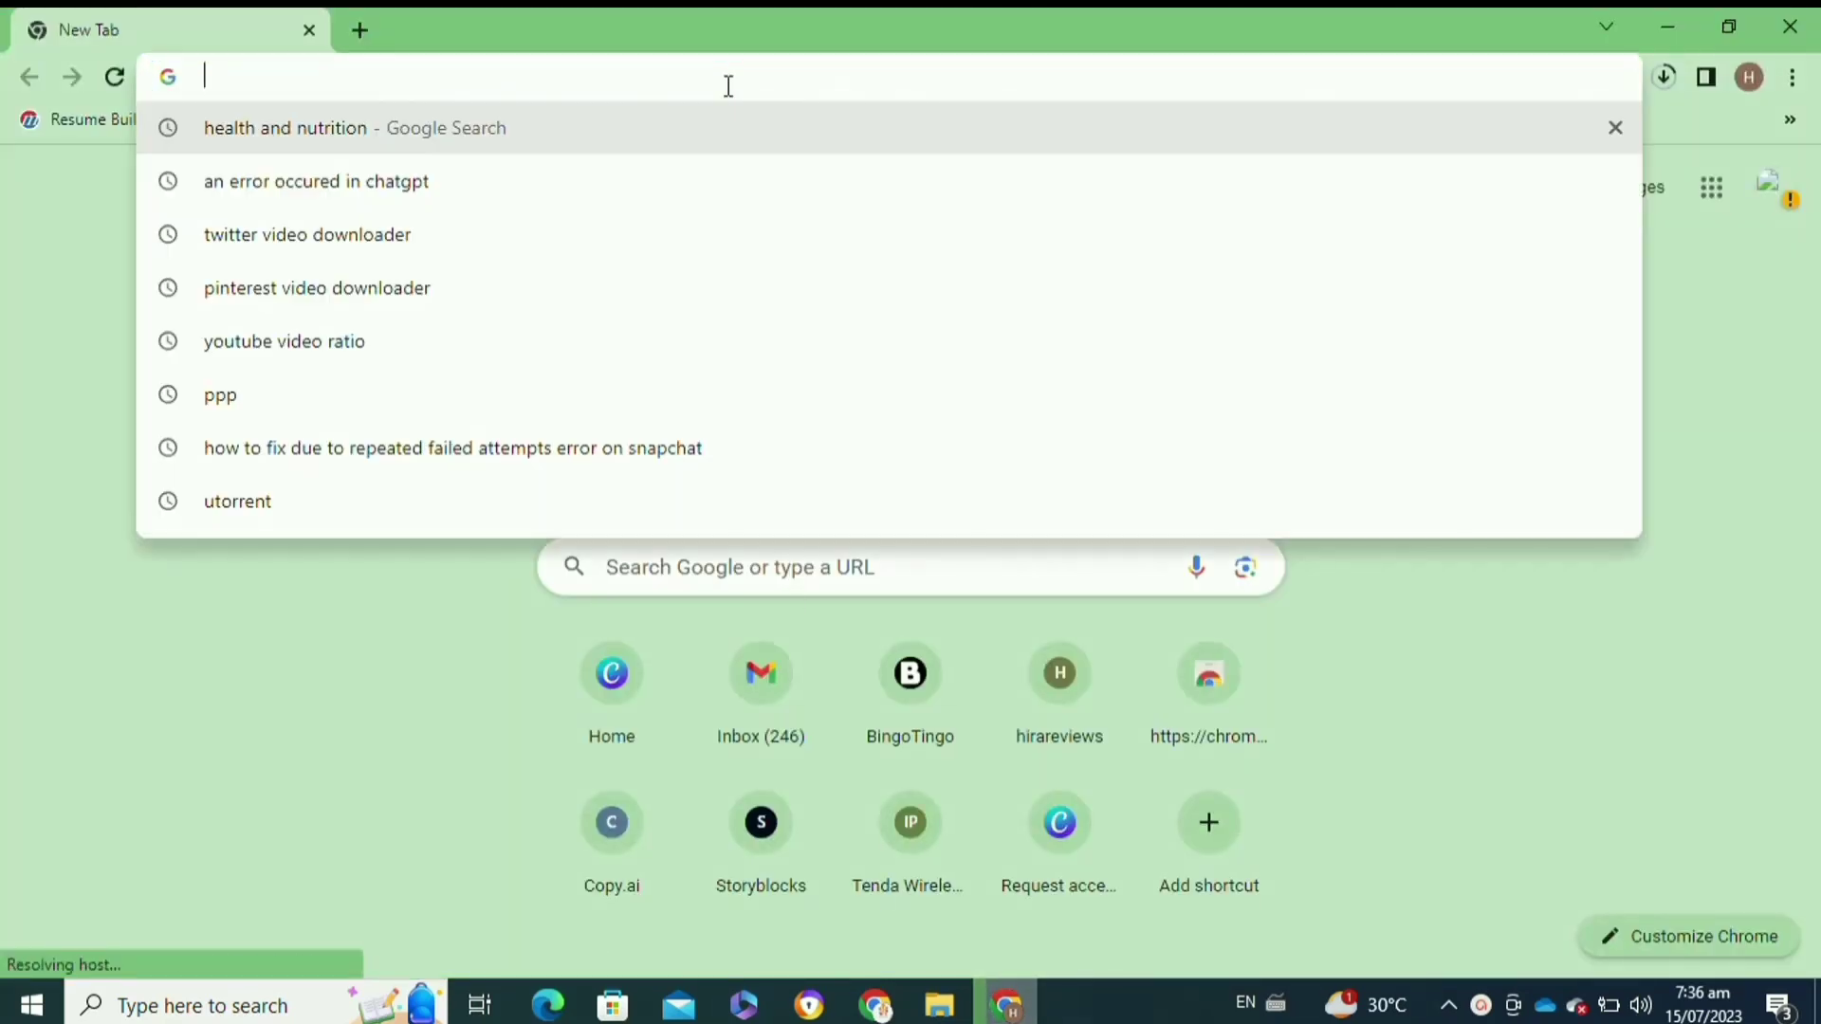
text(in)
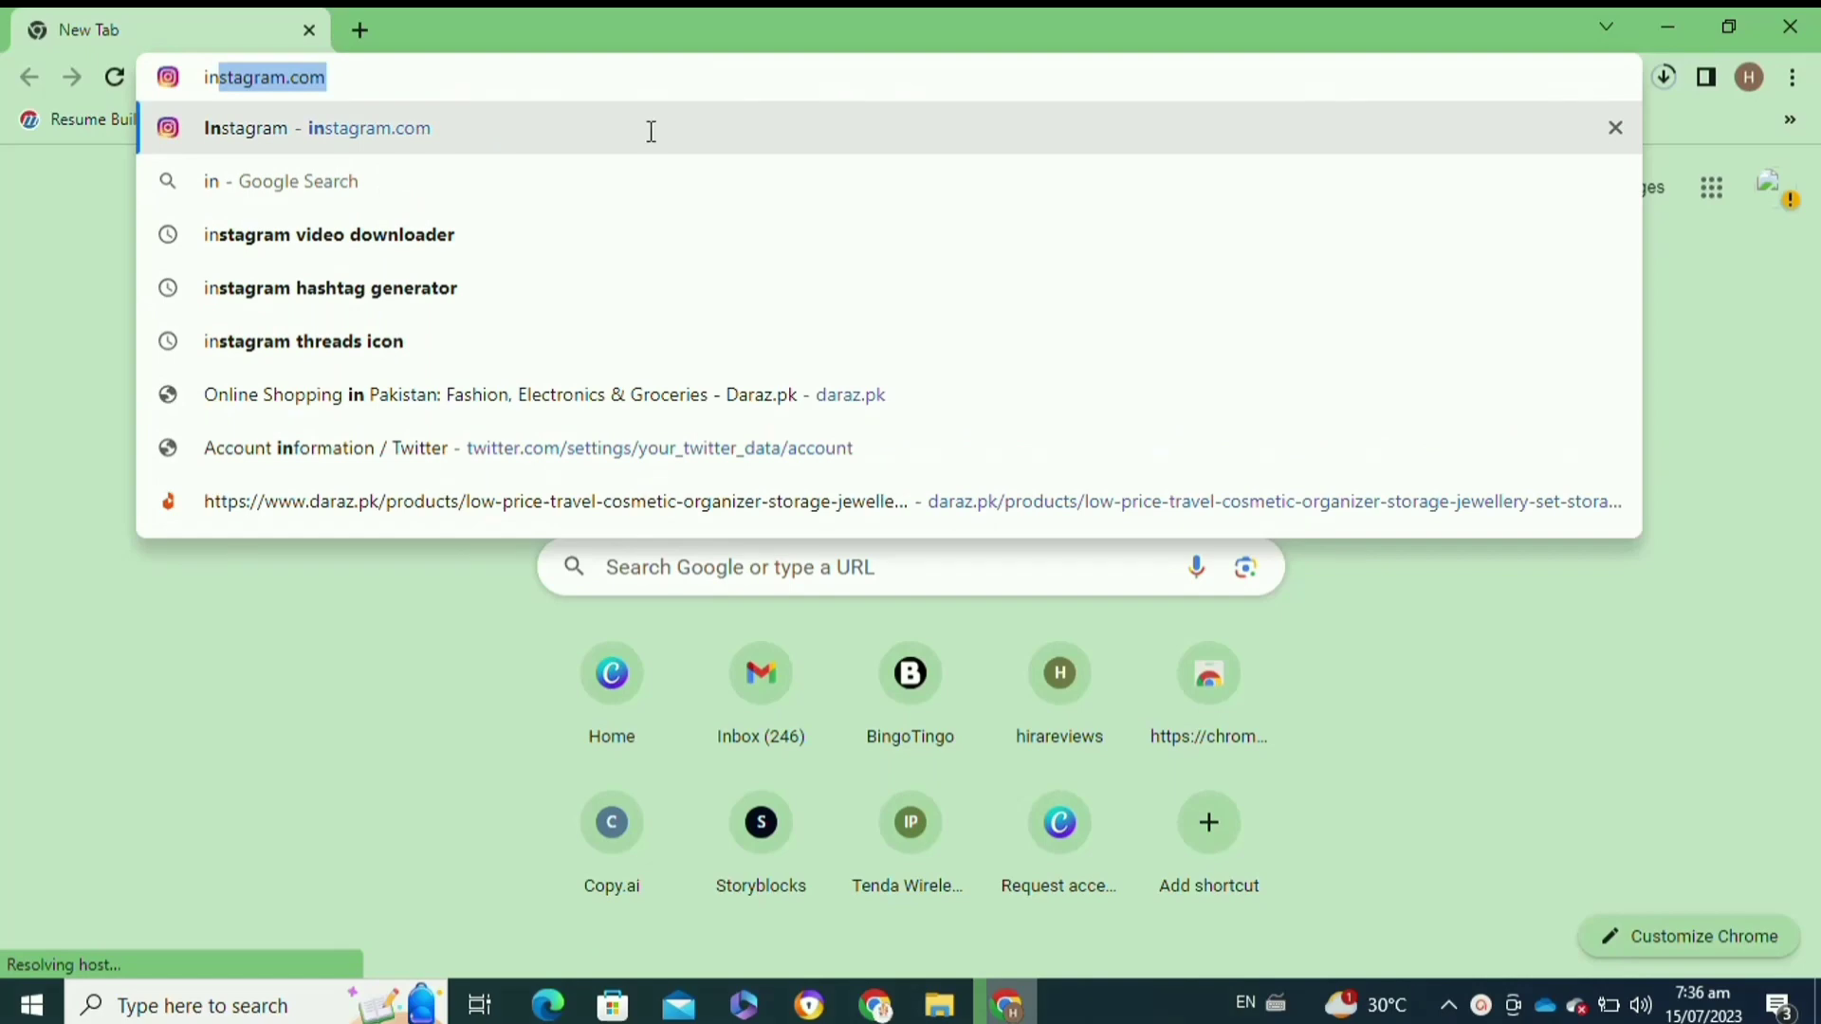
key(Return)
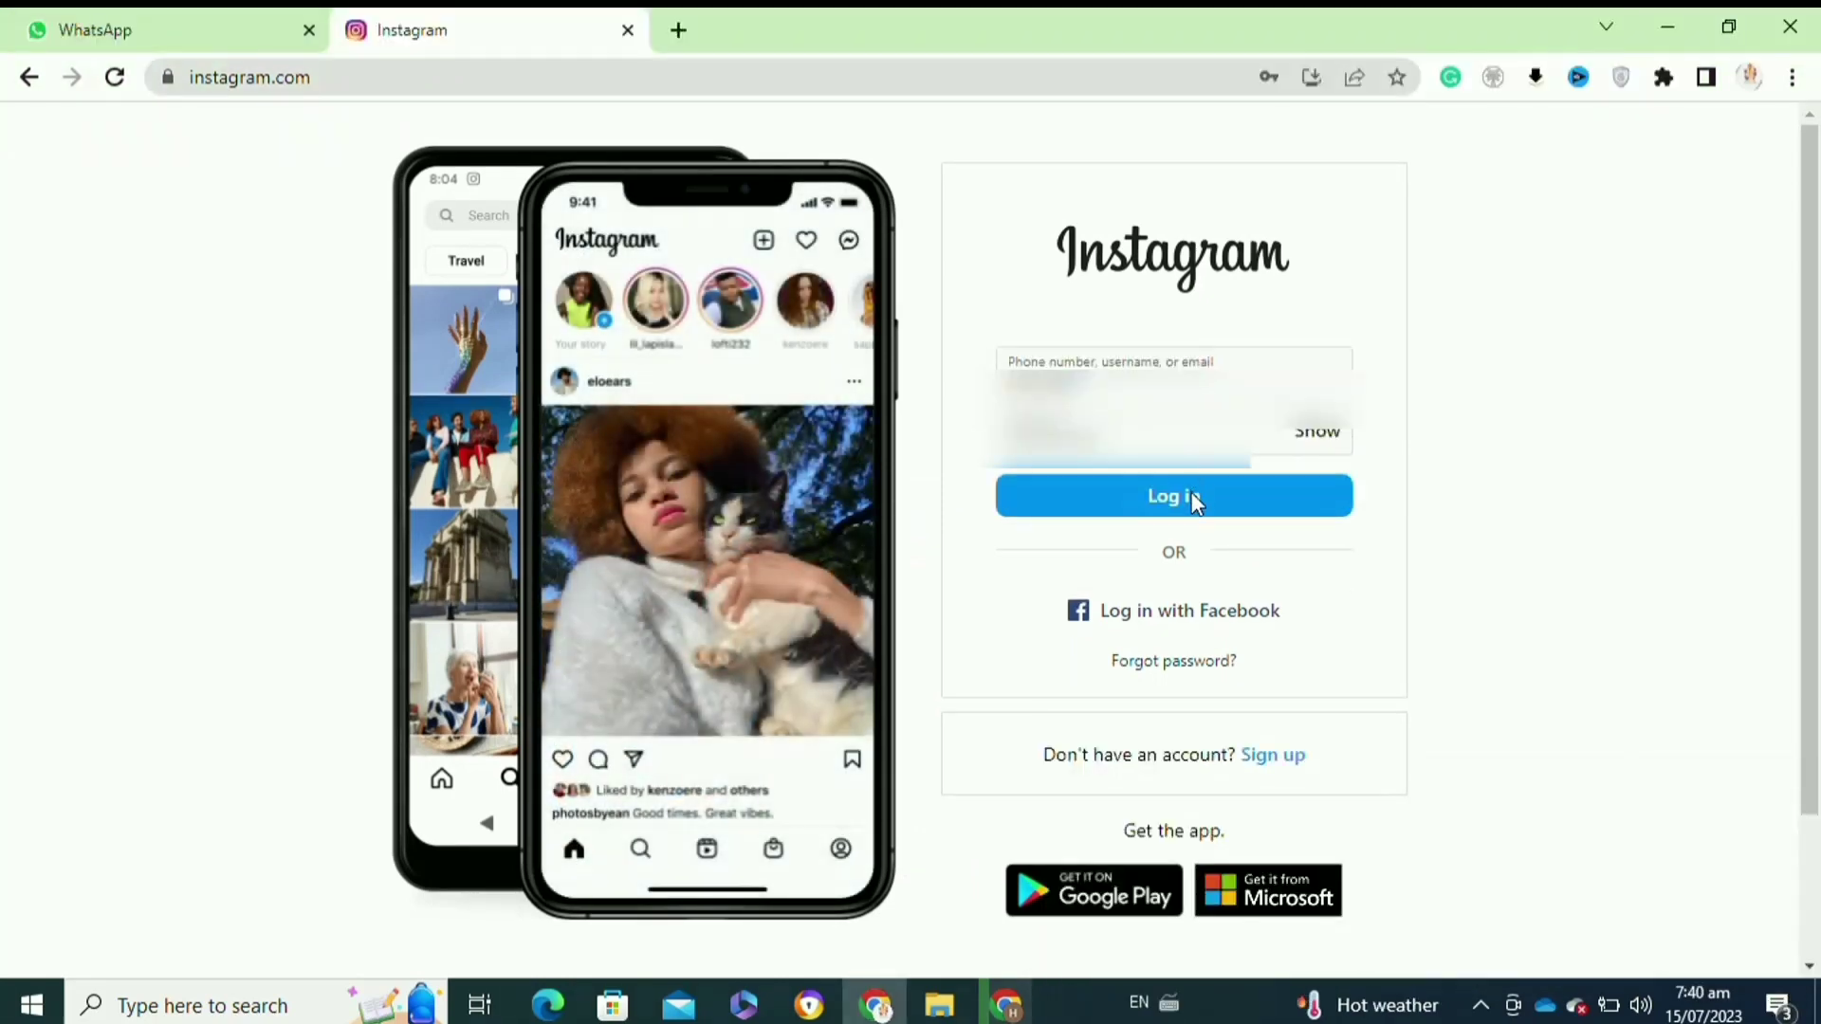
click(1196, 498)
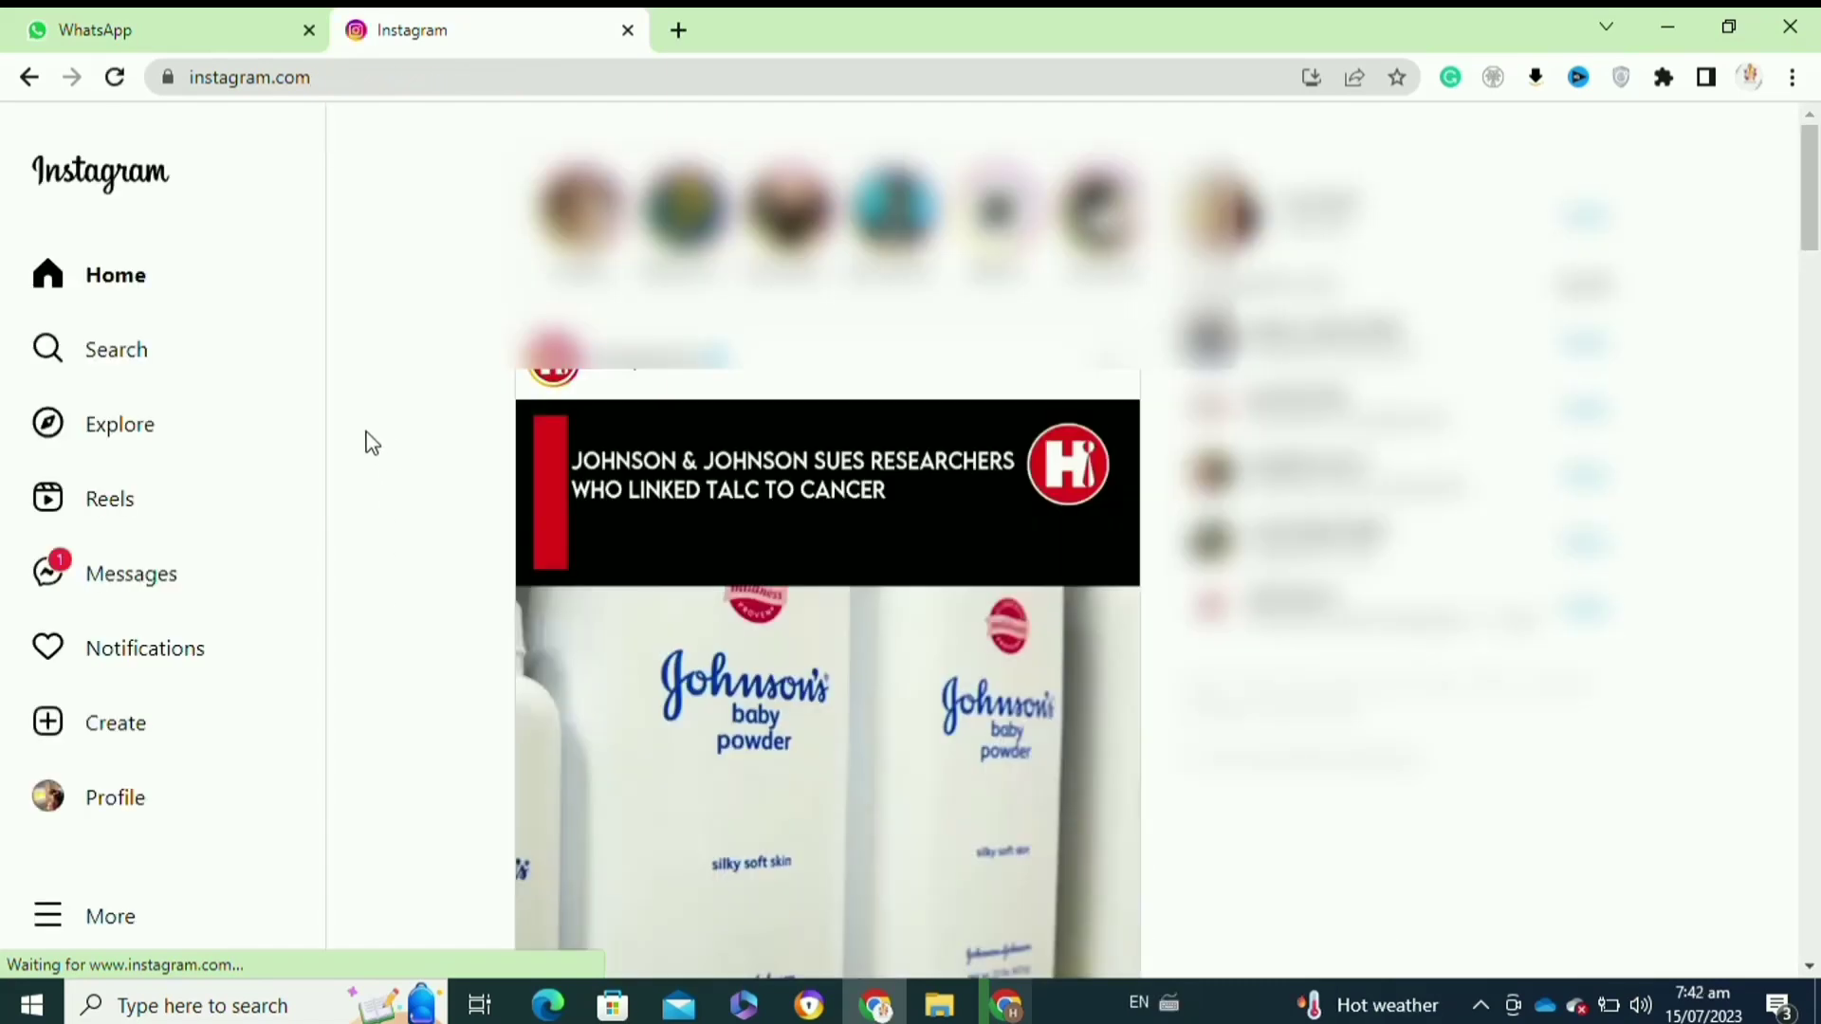
- Open DevTools with iPhone 12 Pro emulation and reload Instagram in mobile layout
right_click(367, 441)
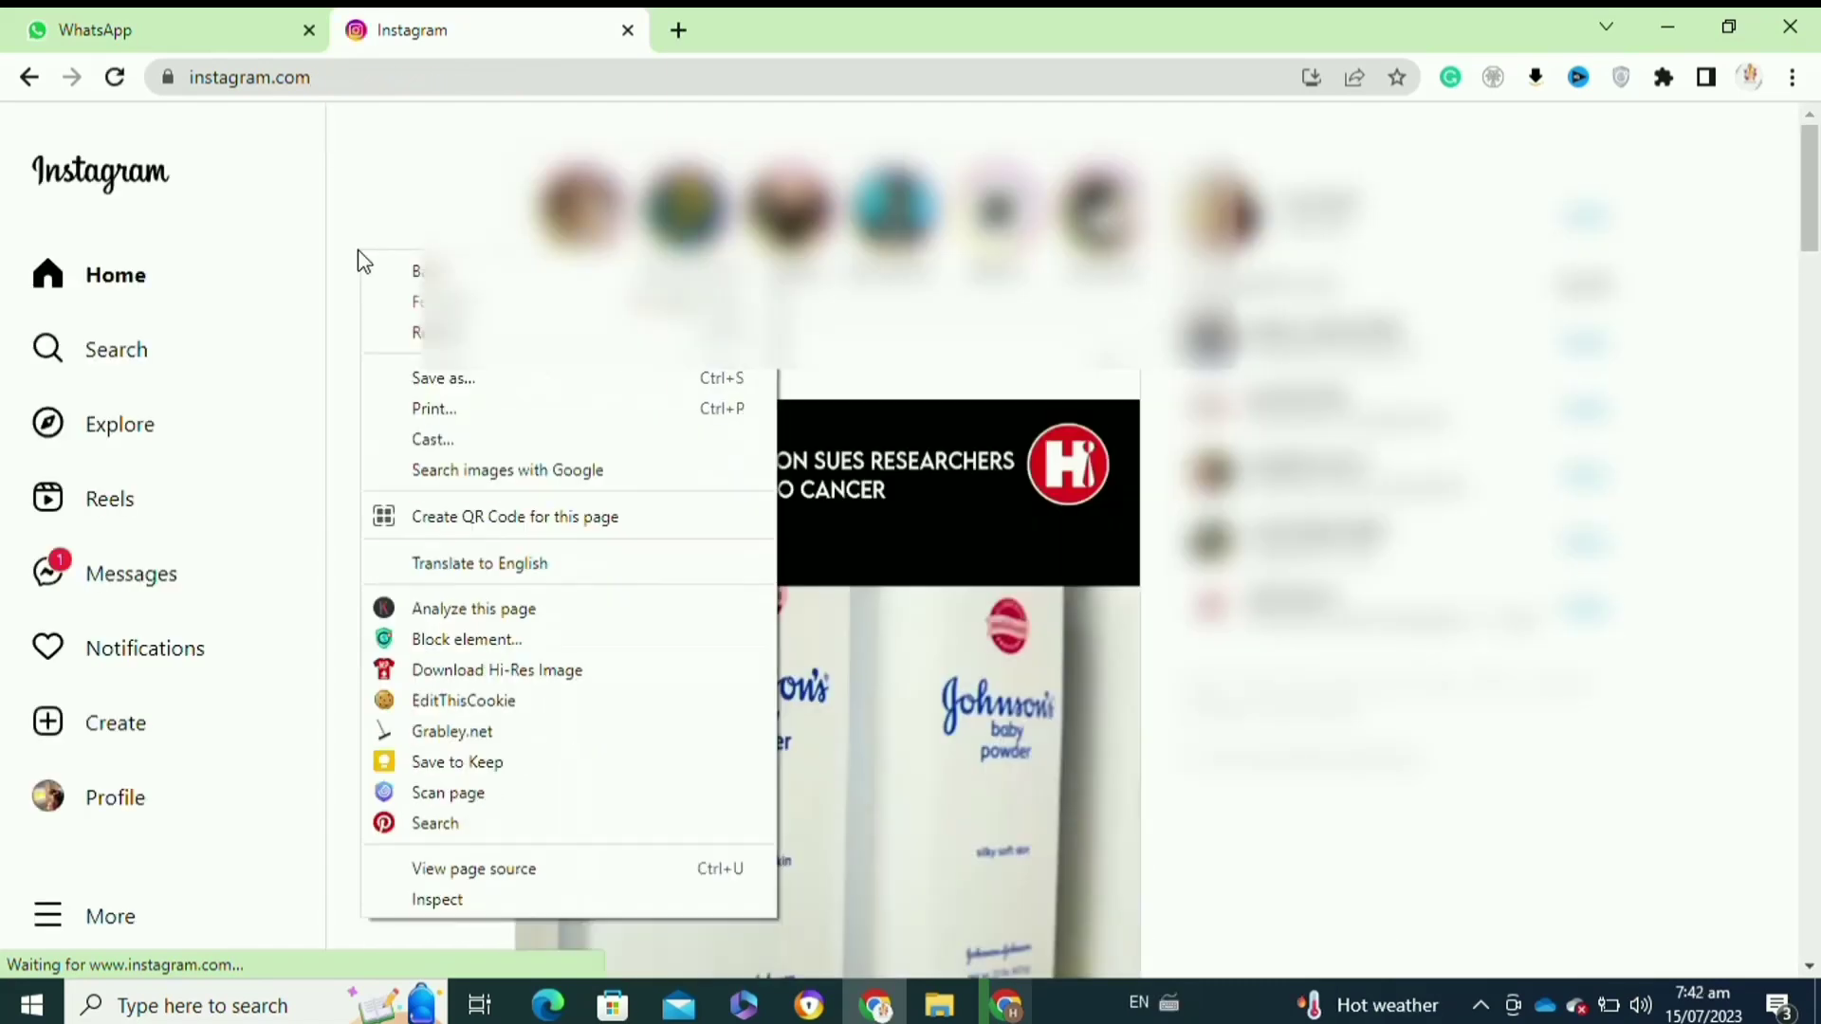
click(435, 901)
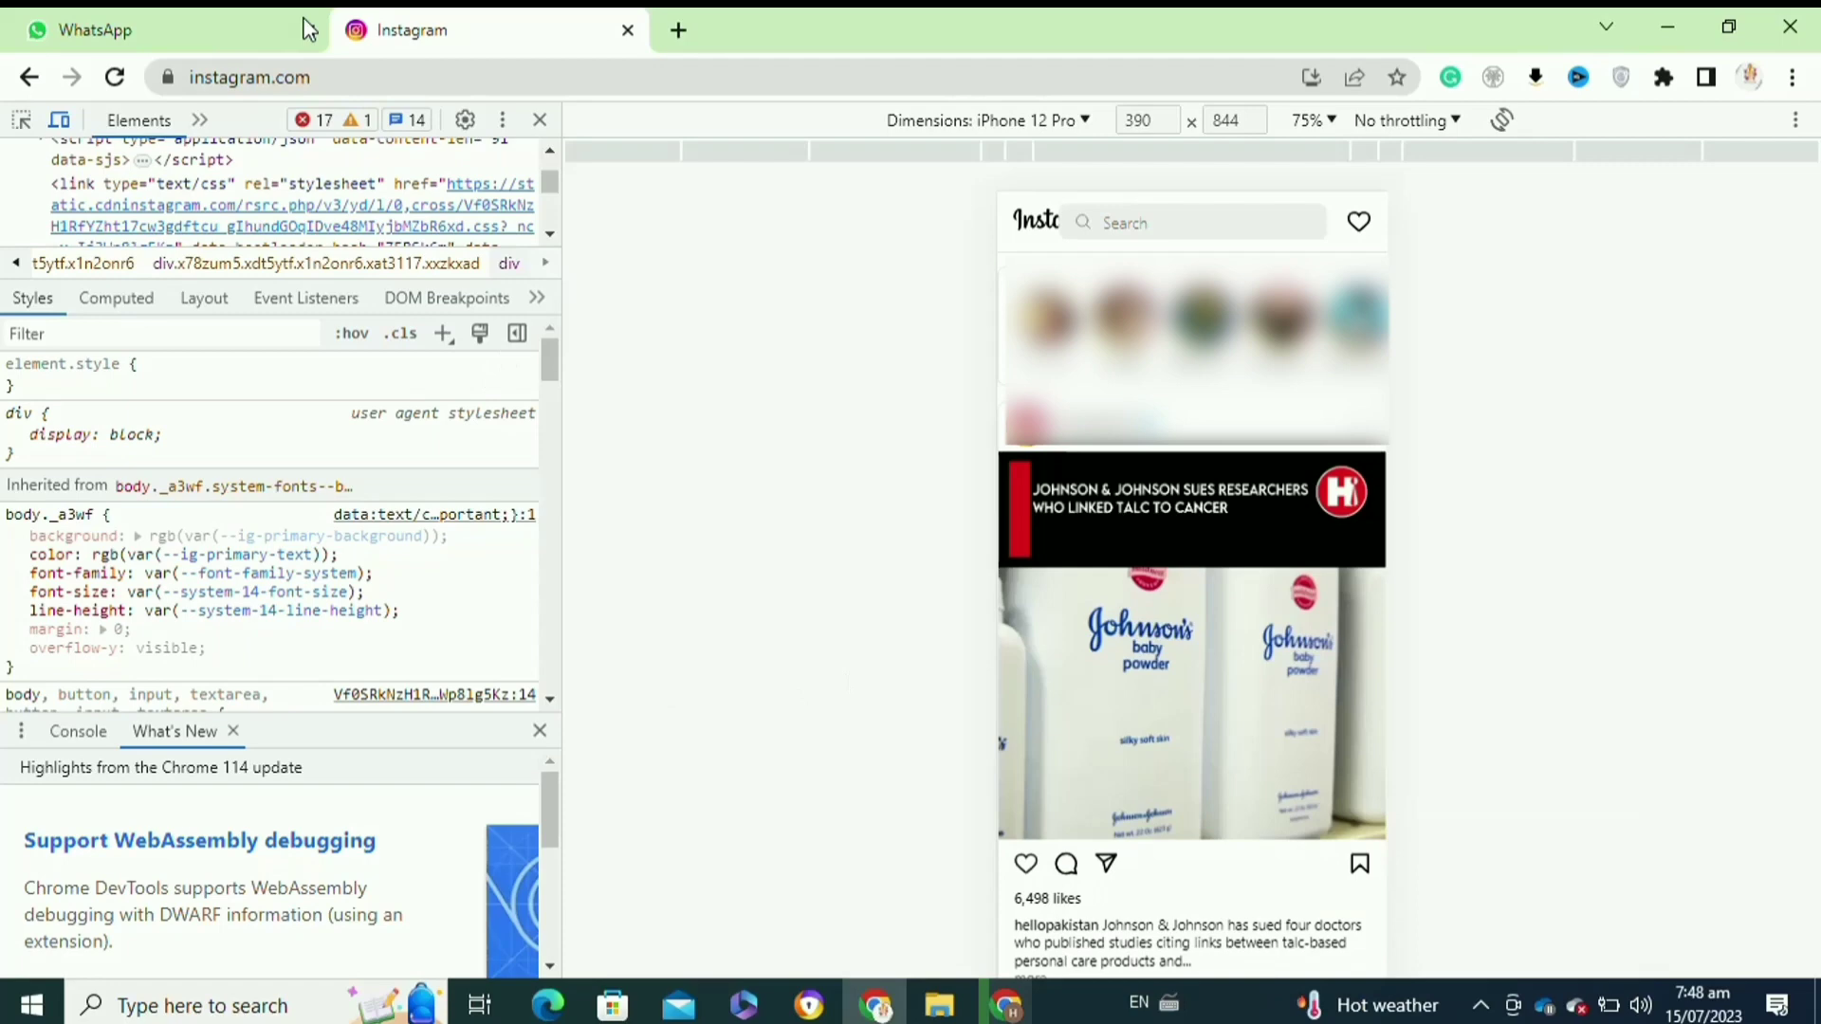
click(116, 77)
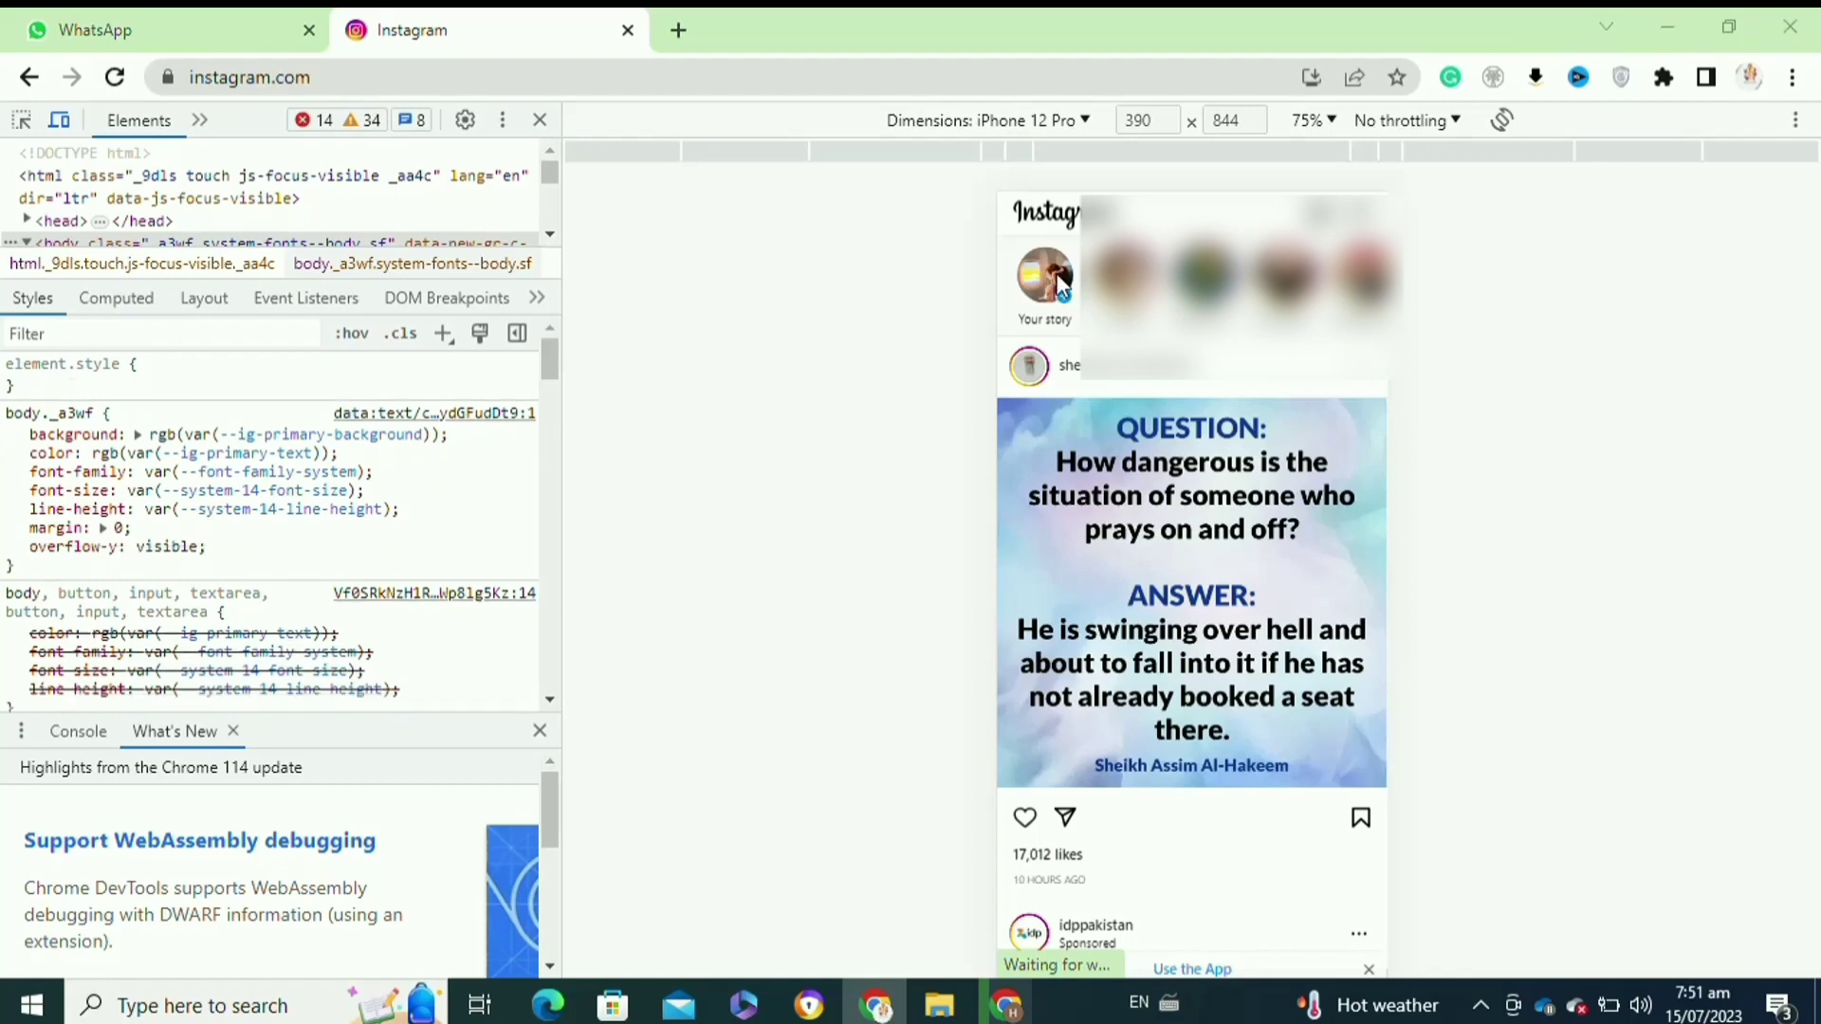
- Load img_207569_thomasedison from Downloads into a new story via the Your story avatar
click(1060, 283)
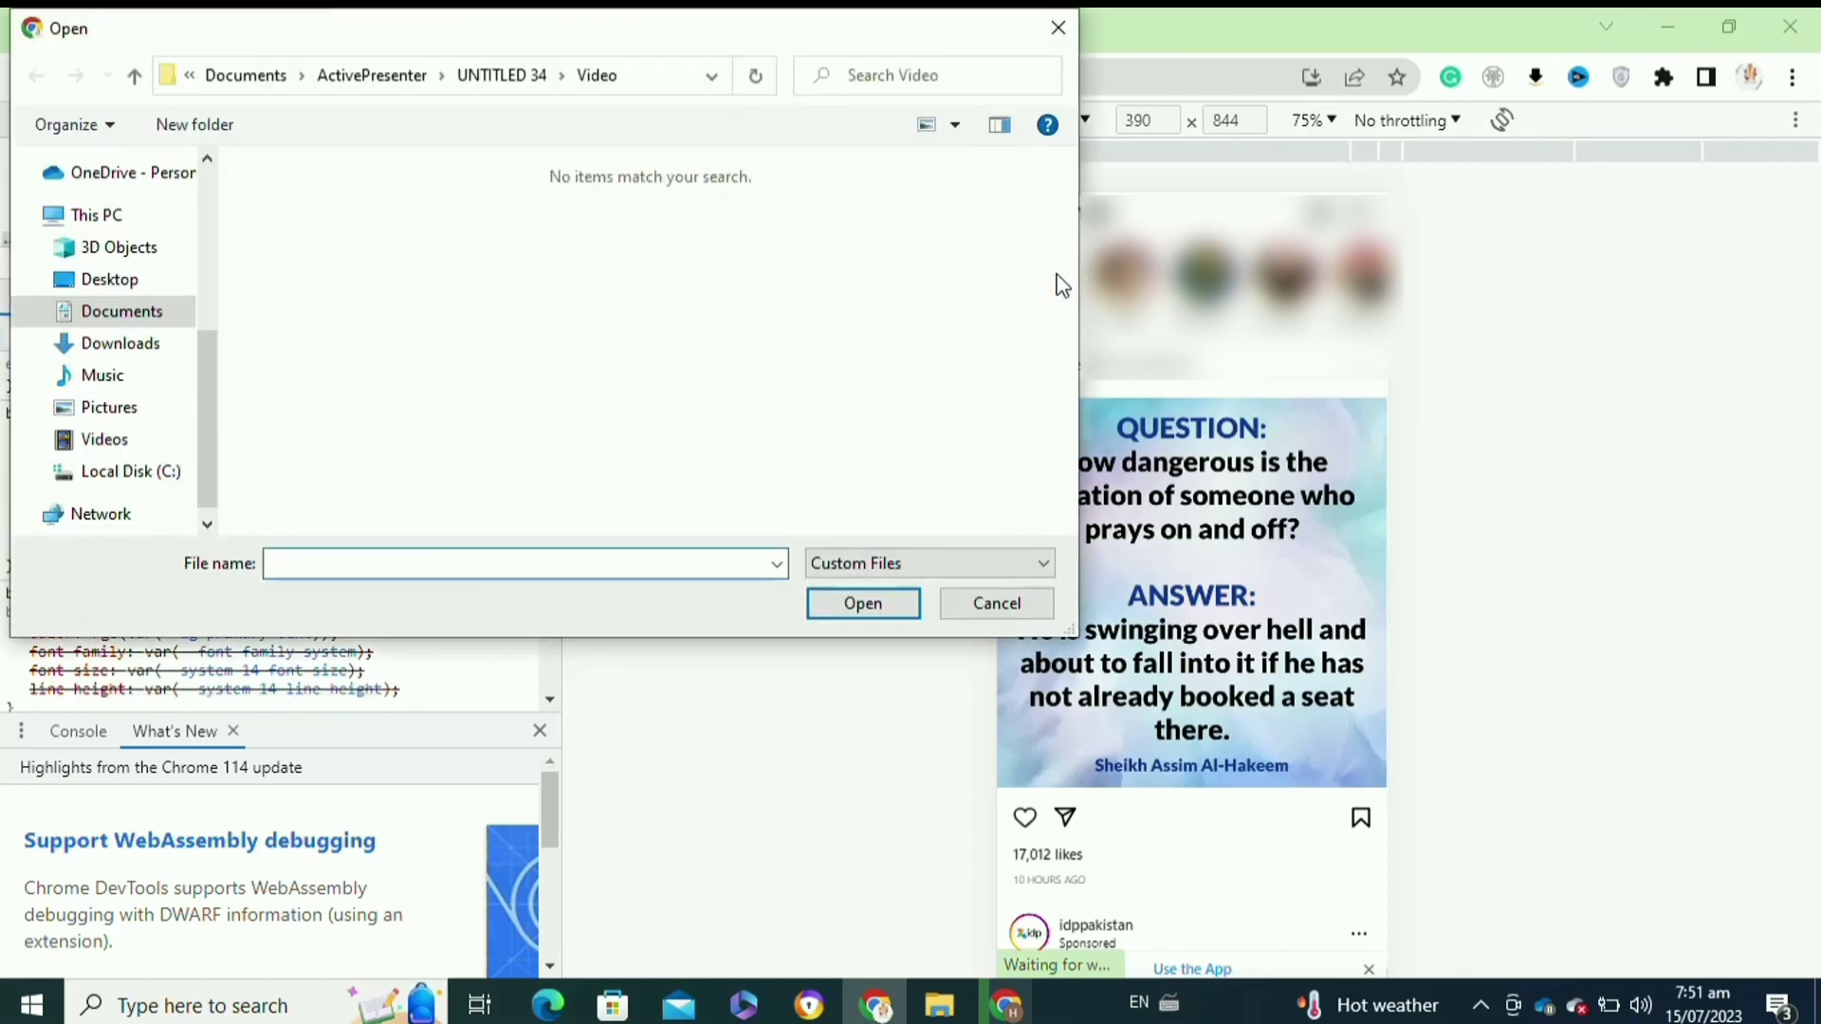
click(120, 342)
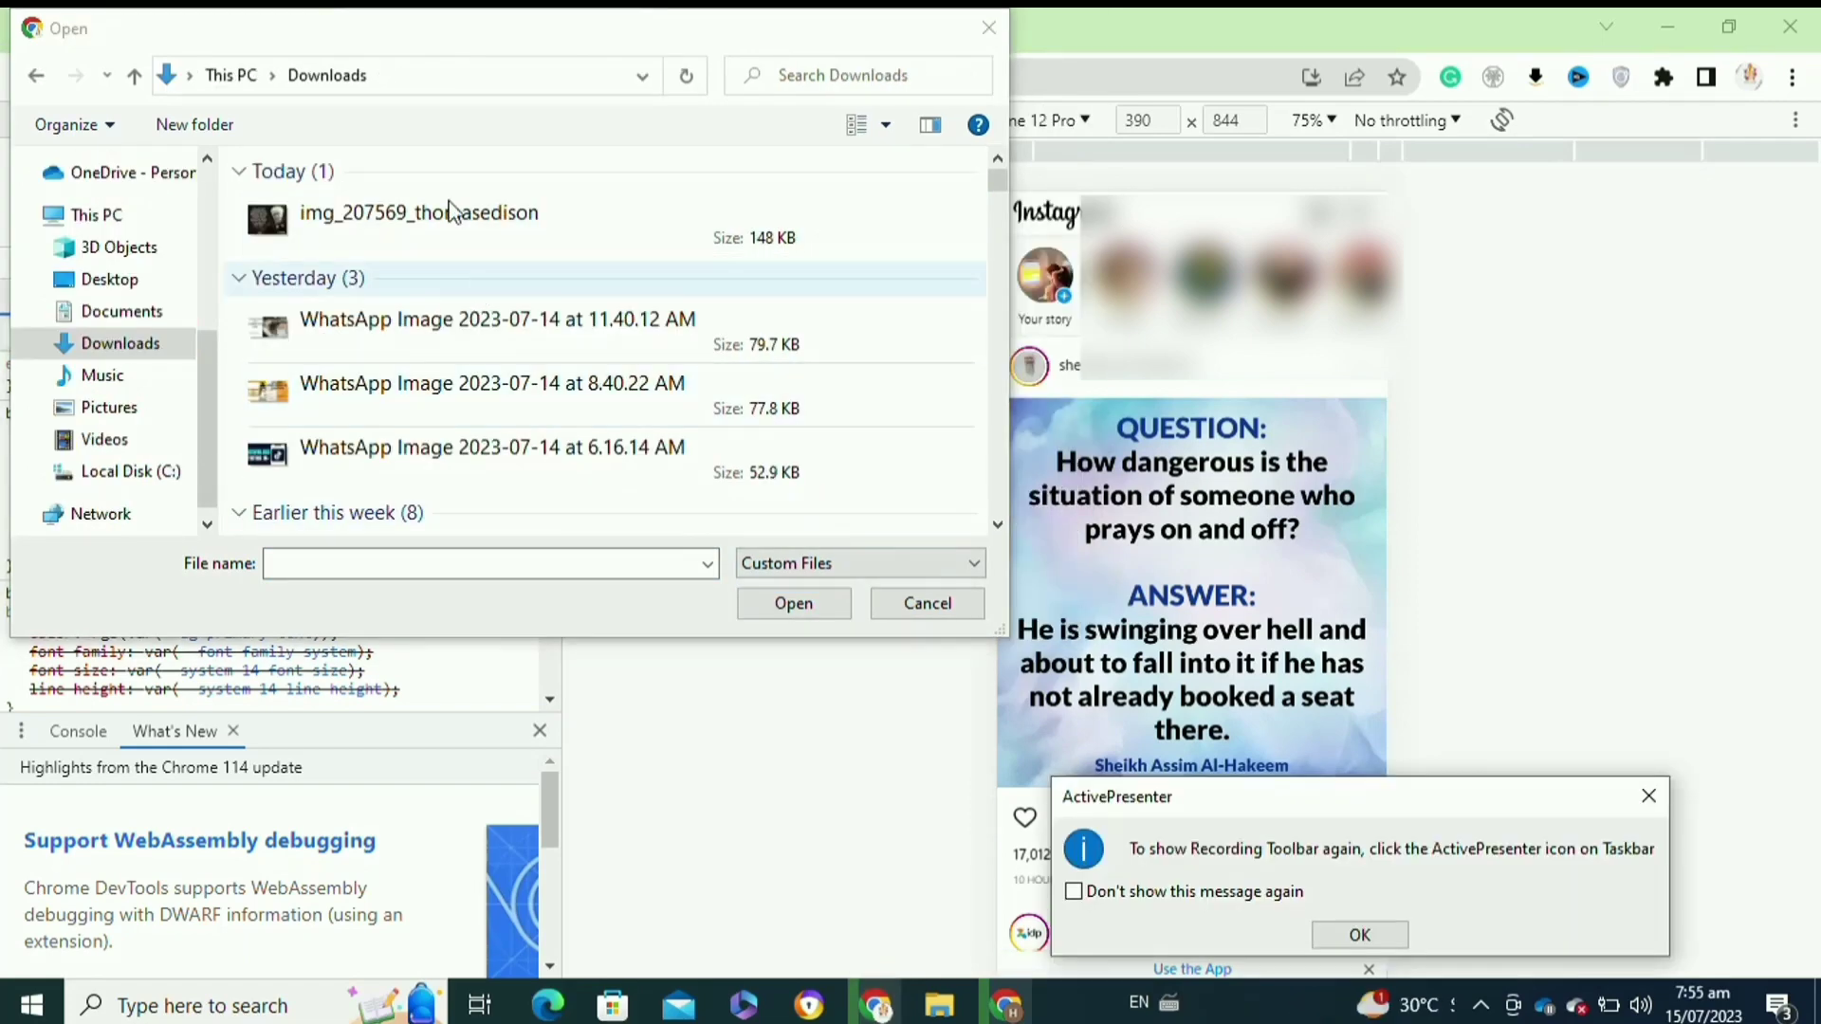
click(504, 228)
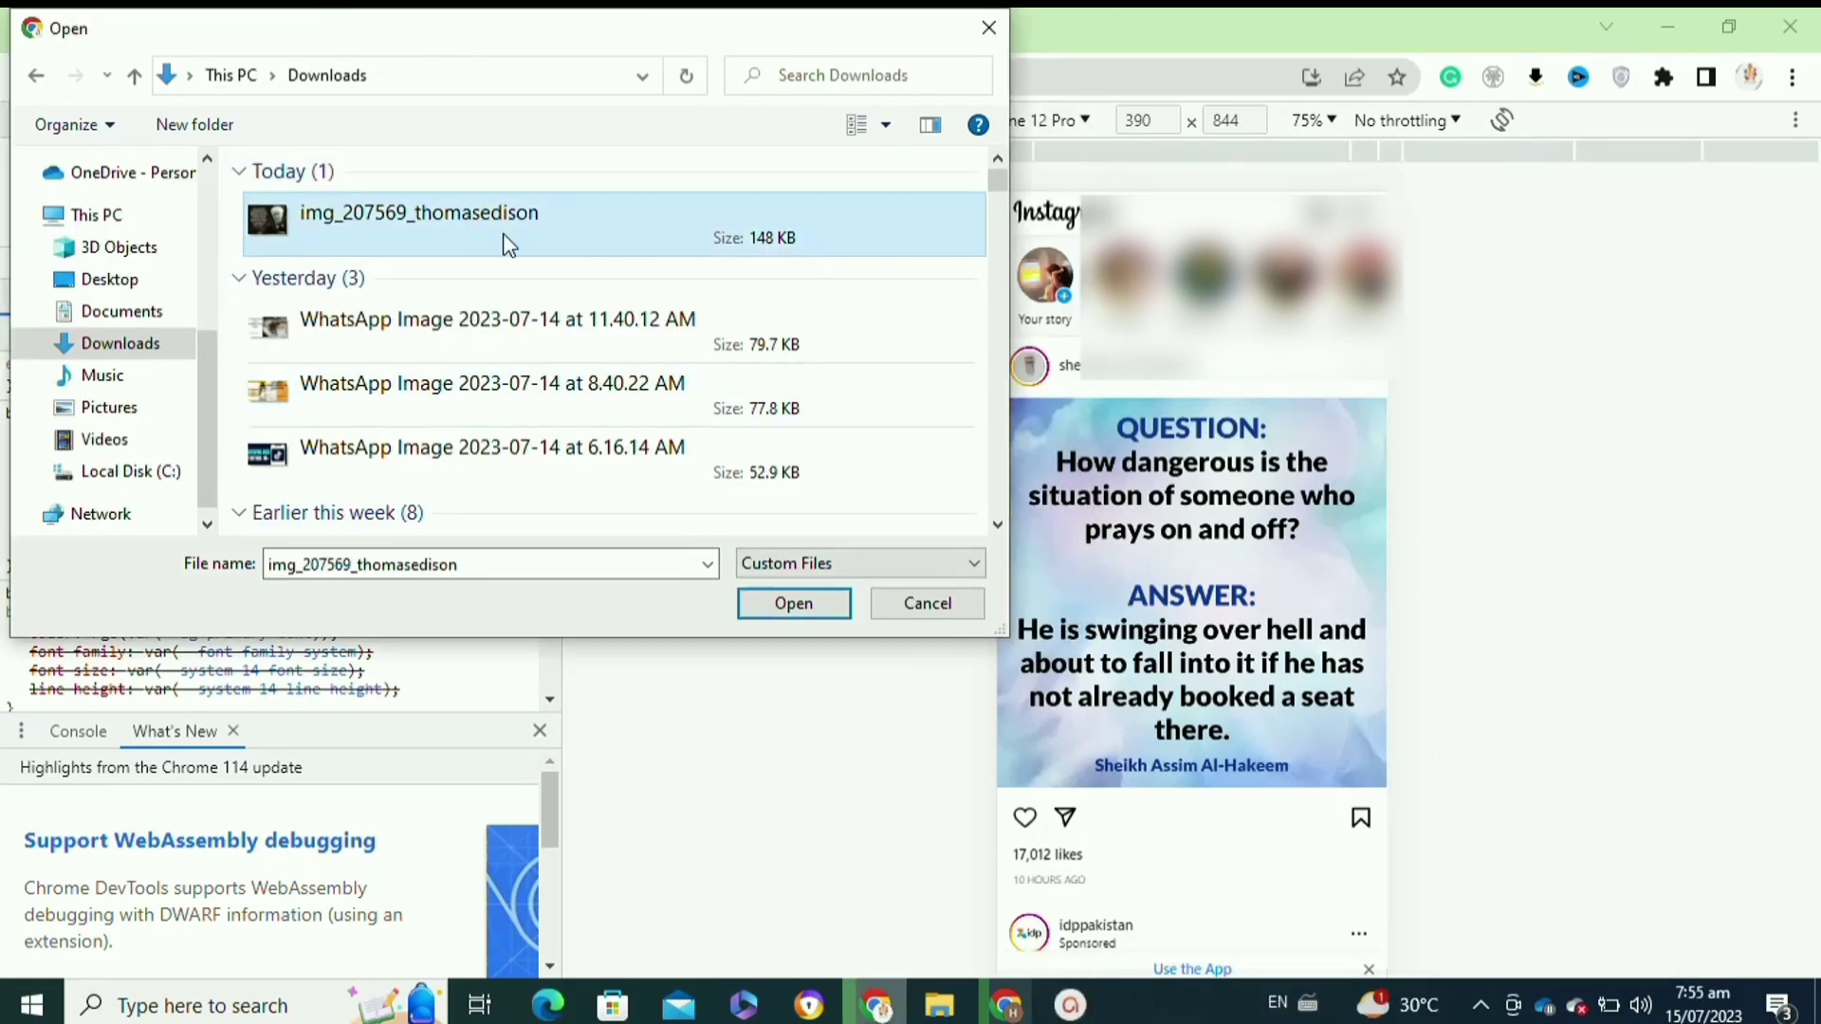
click(794, 604)
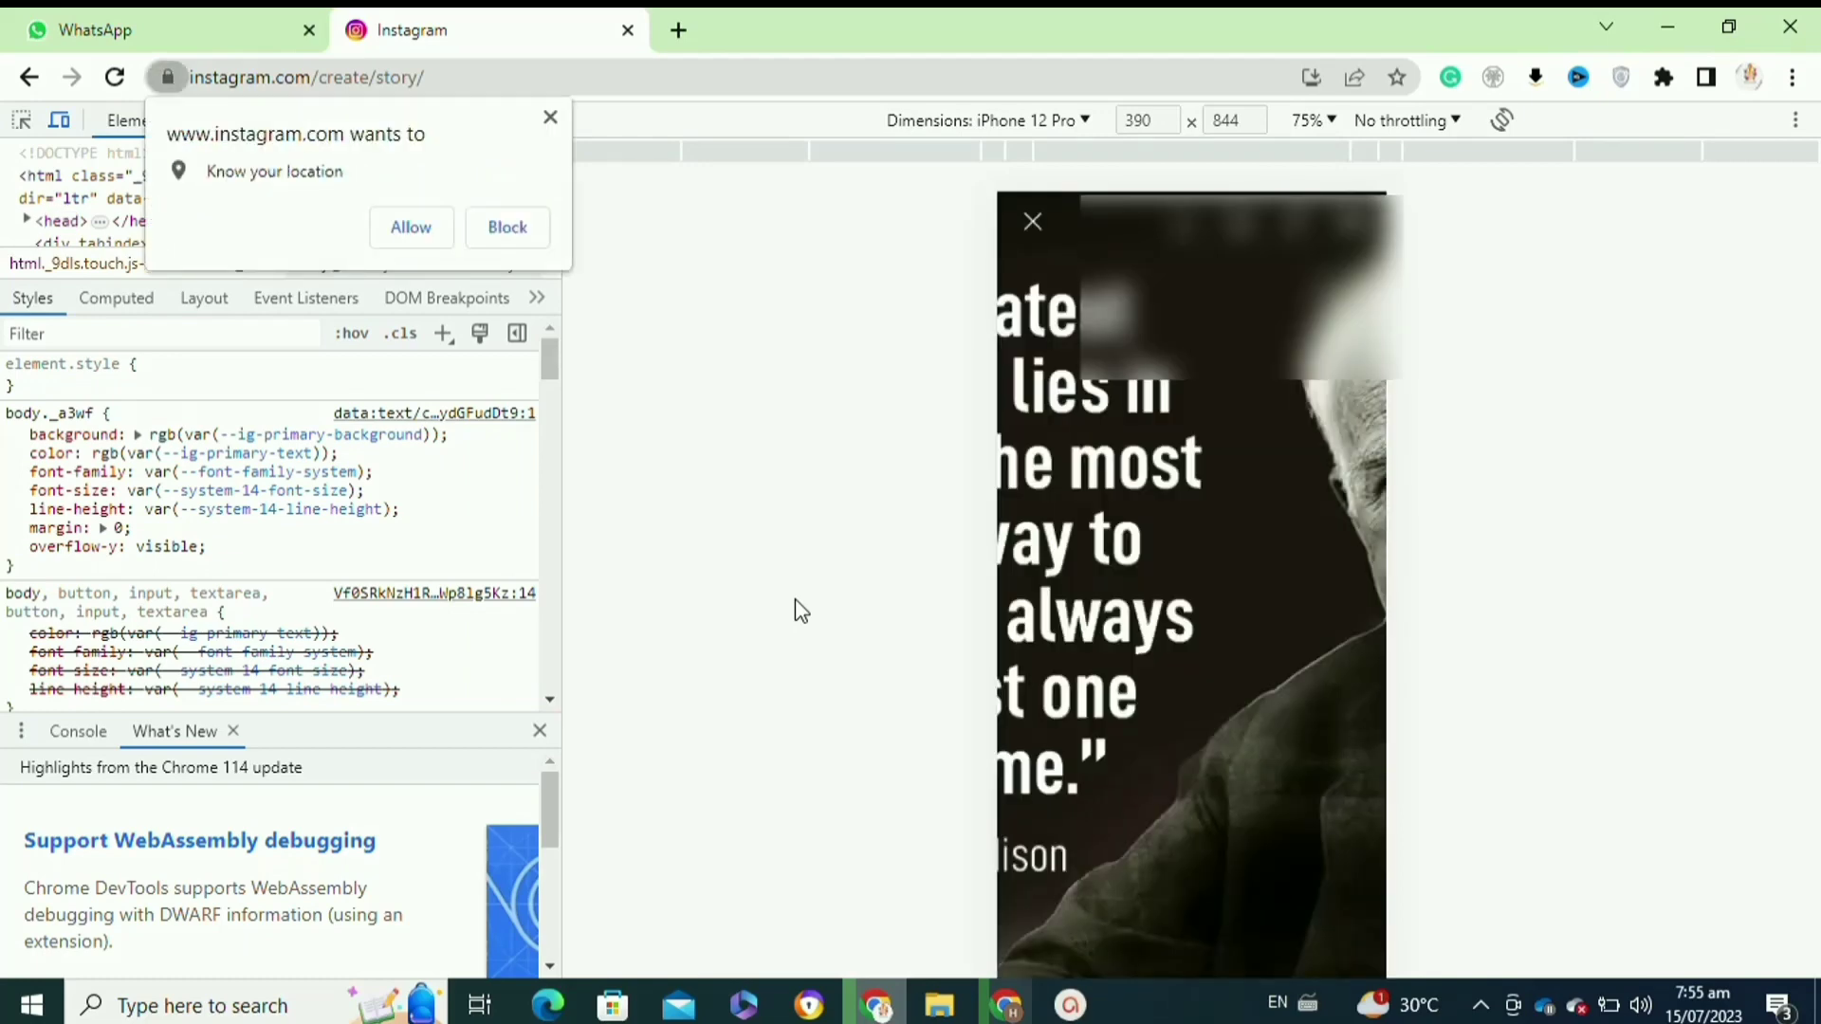
- Zoom the emulated phone view to 50% and add the Edison quote image to your story
click(1312, 120)
click(1324, 171)
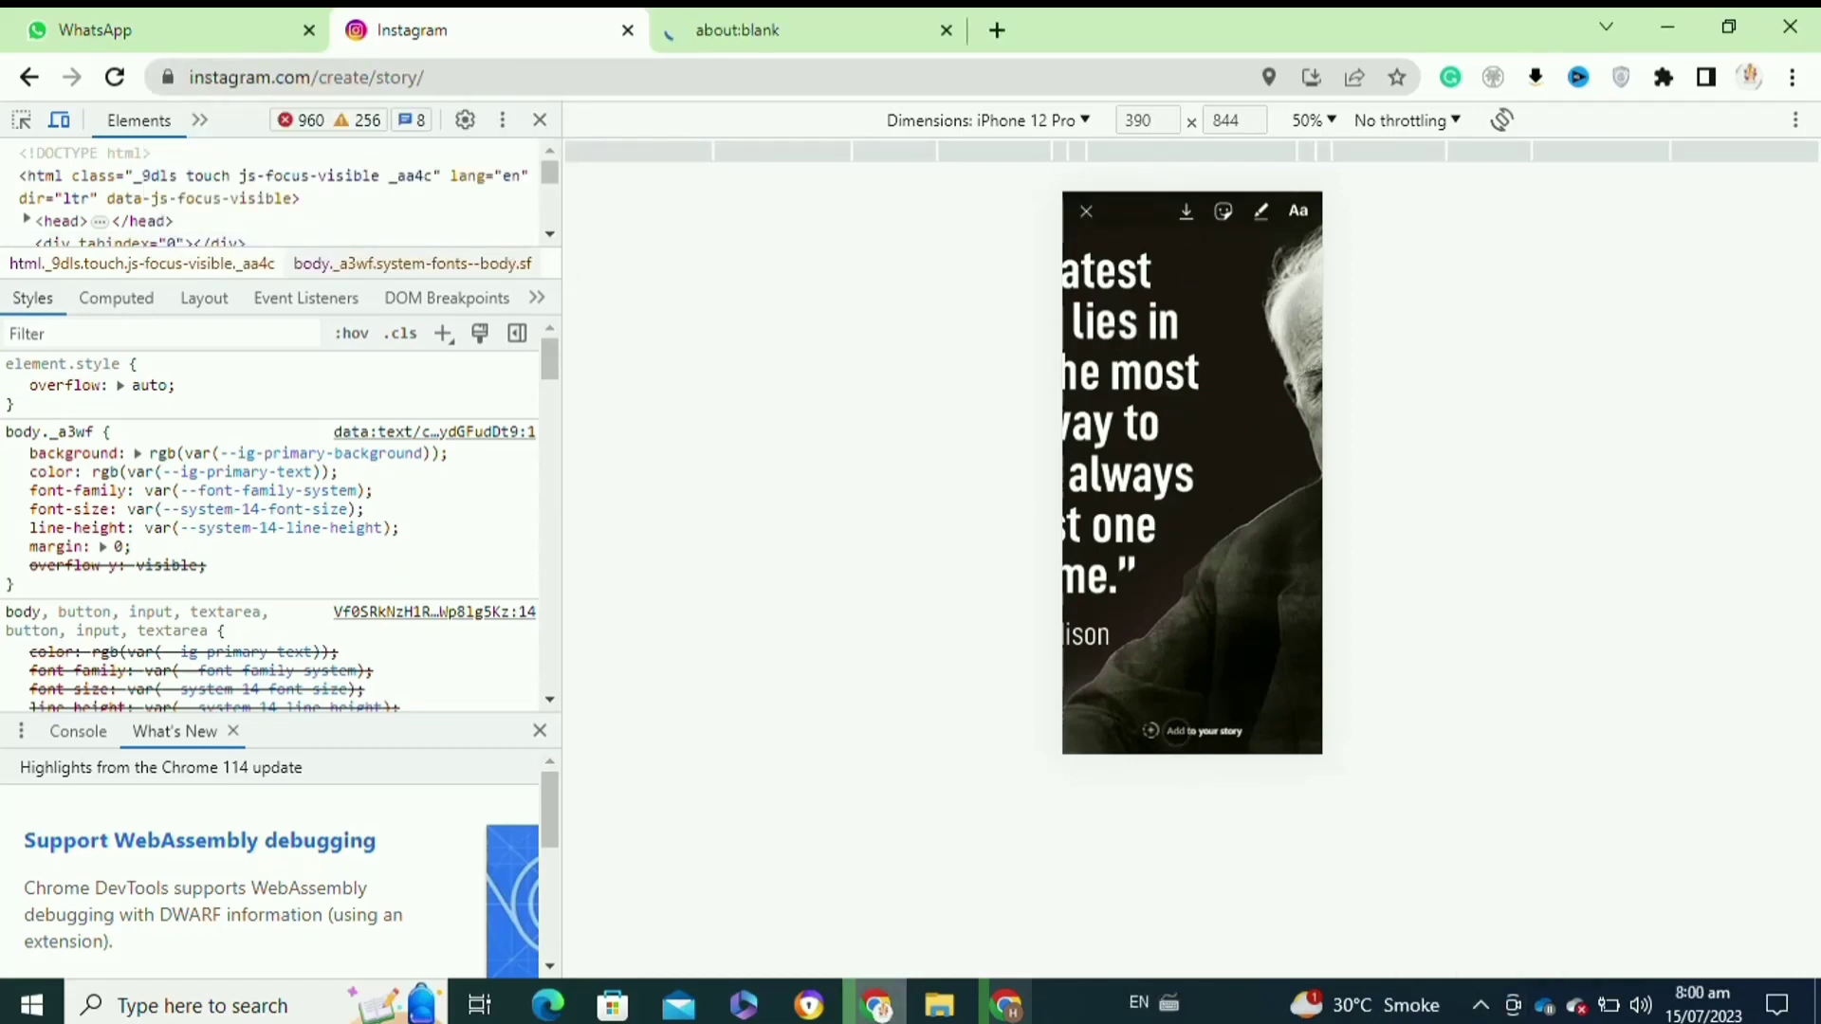
click(1195, 730)
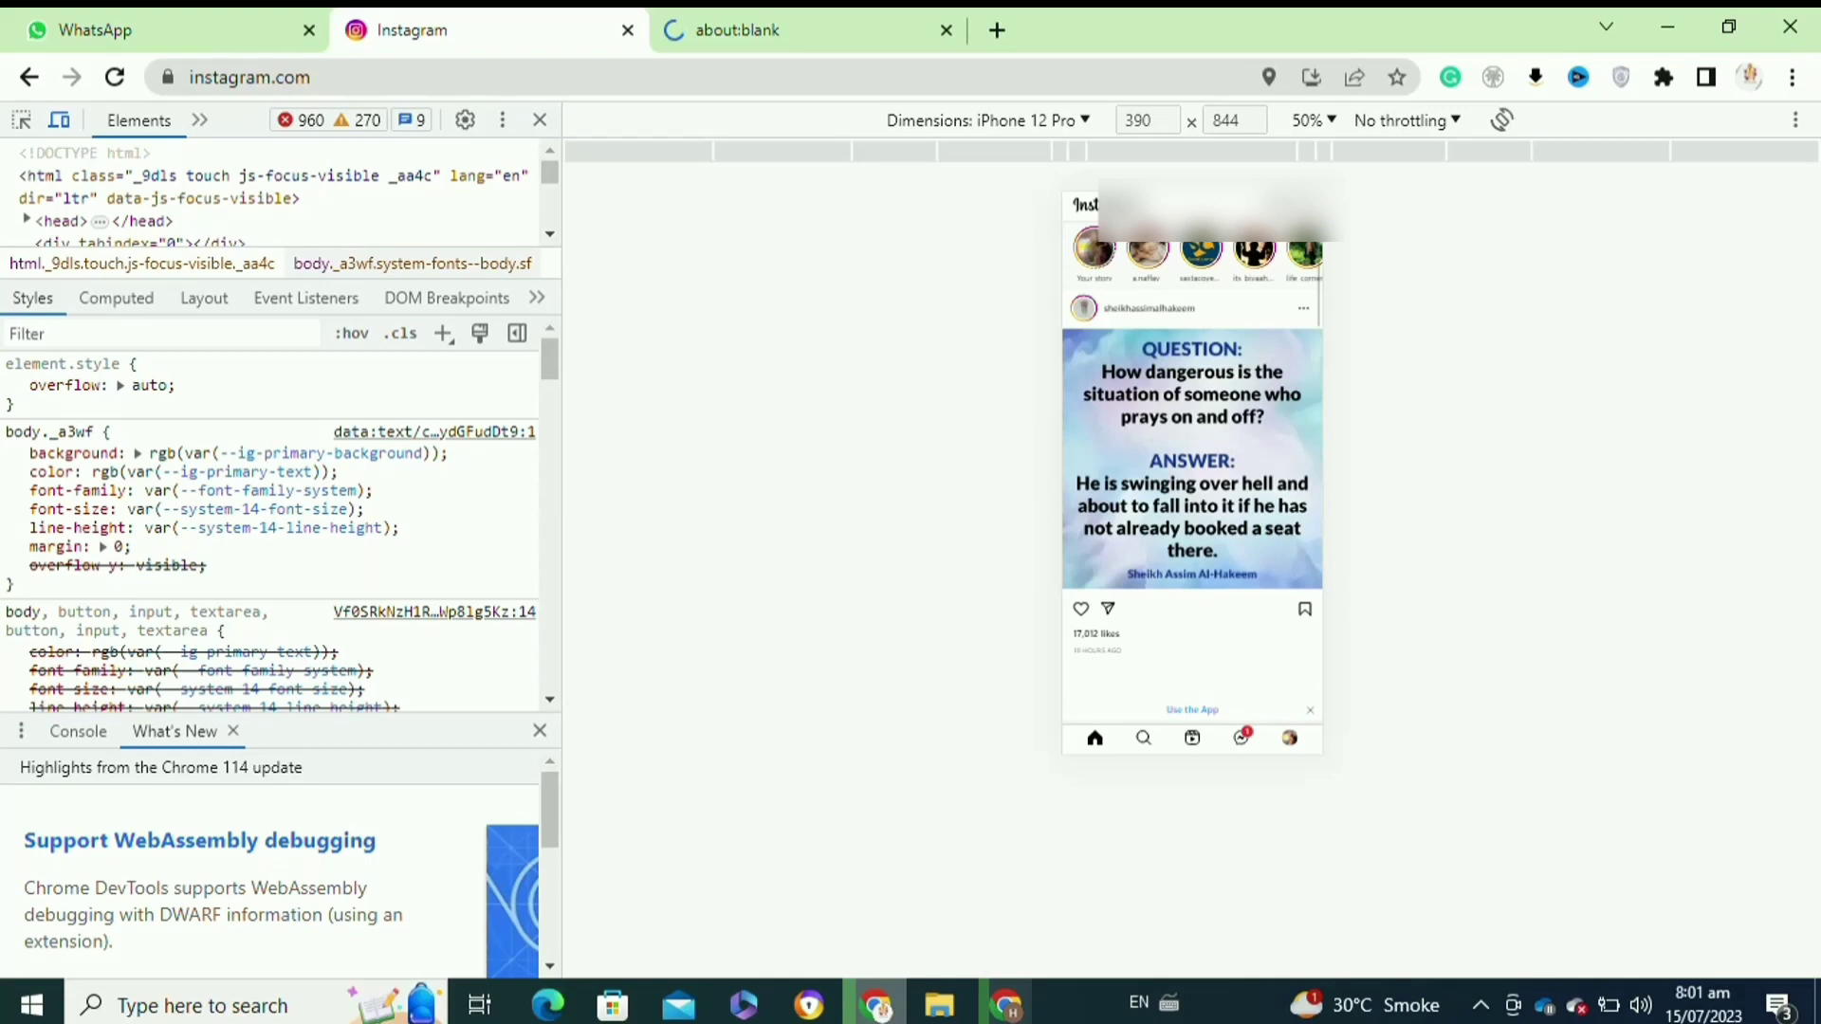
- View the posted Edison quote story, then close DevTools to return to desktop view
click(1097, 252)
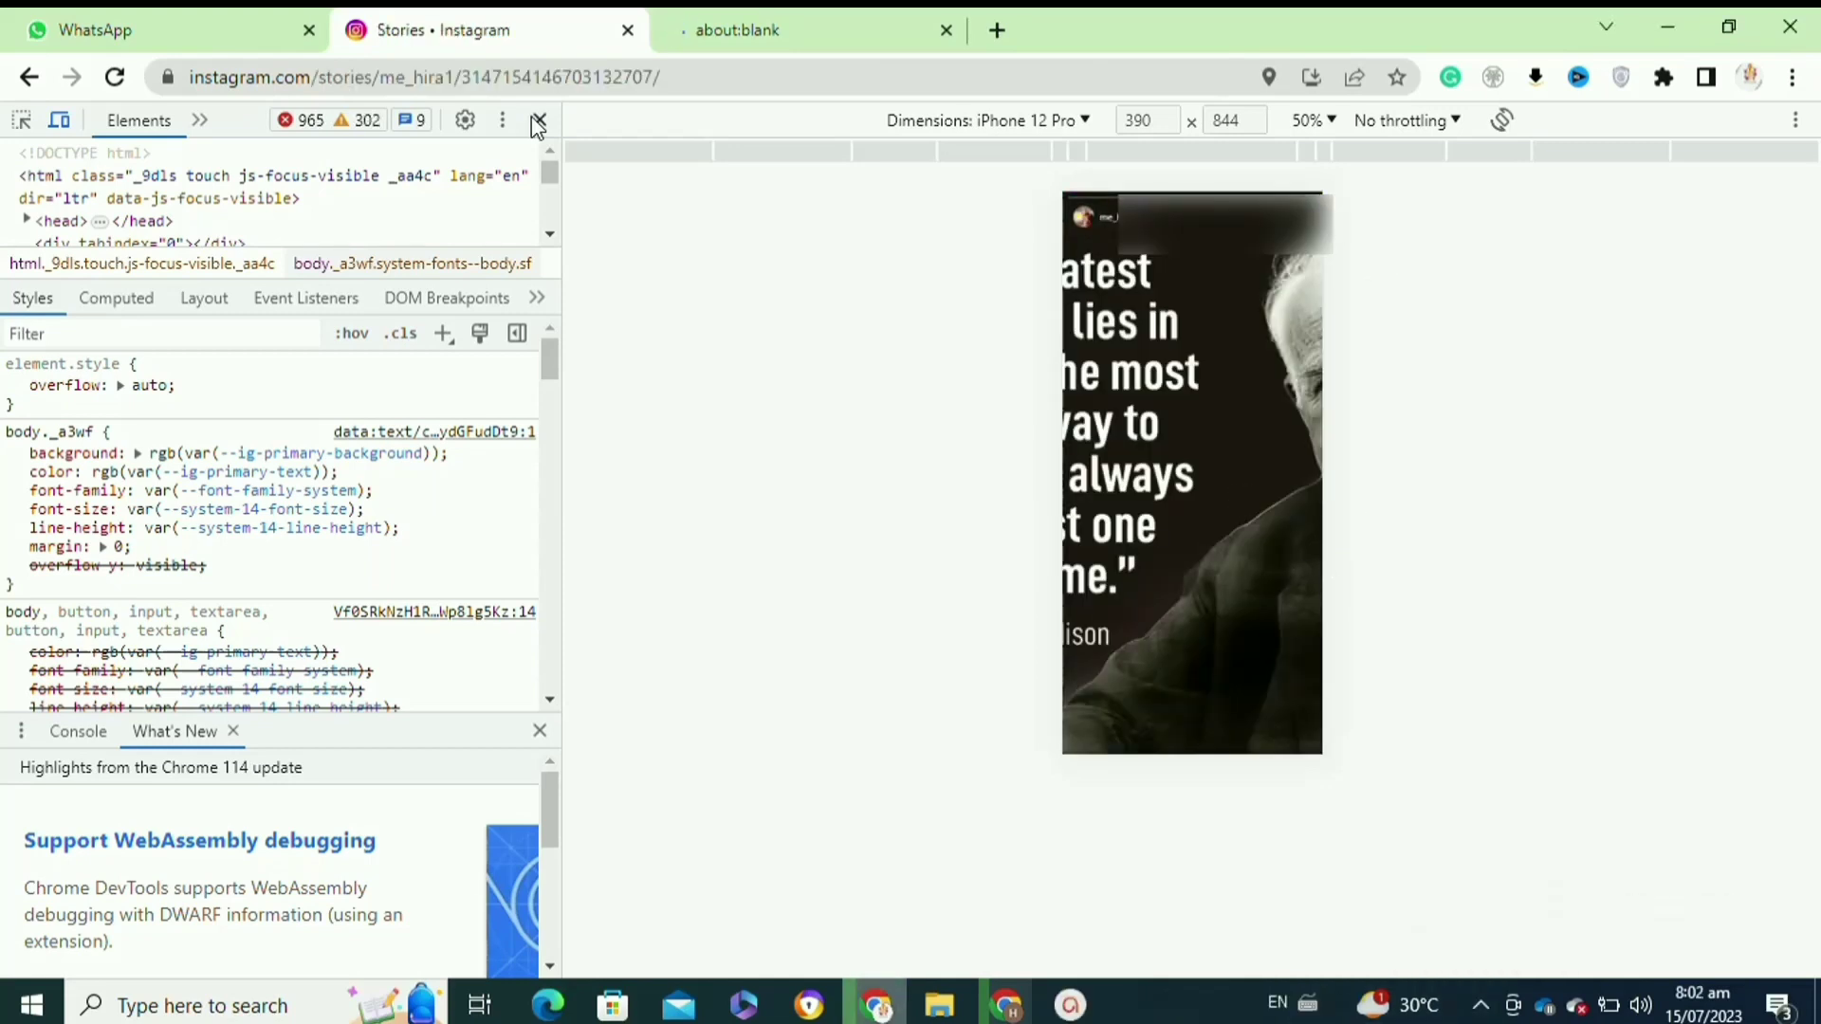
click(540, 120)
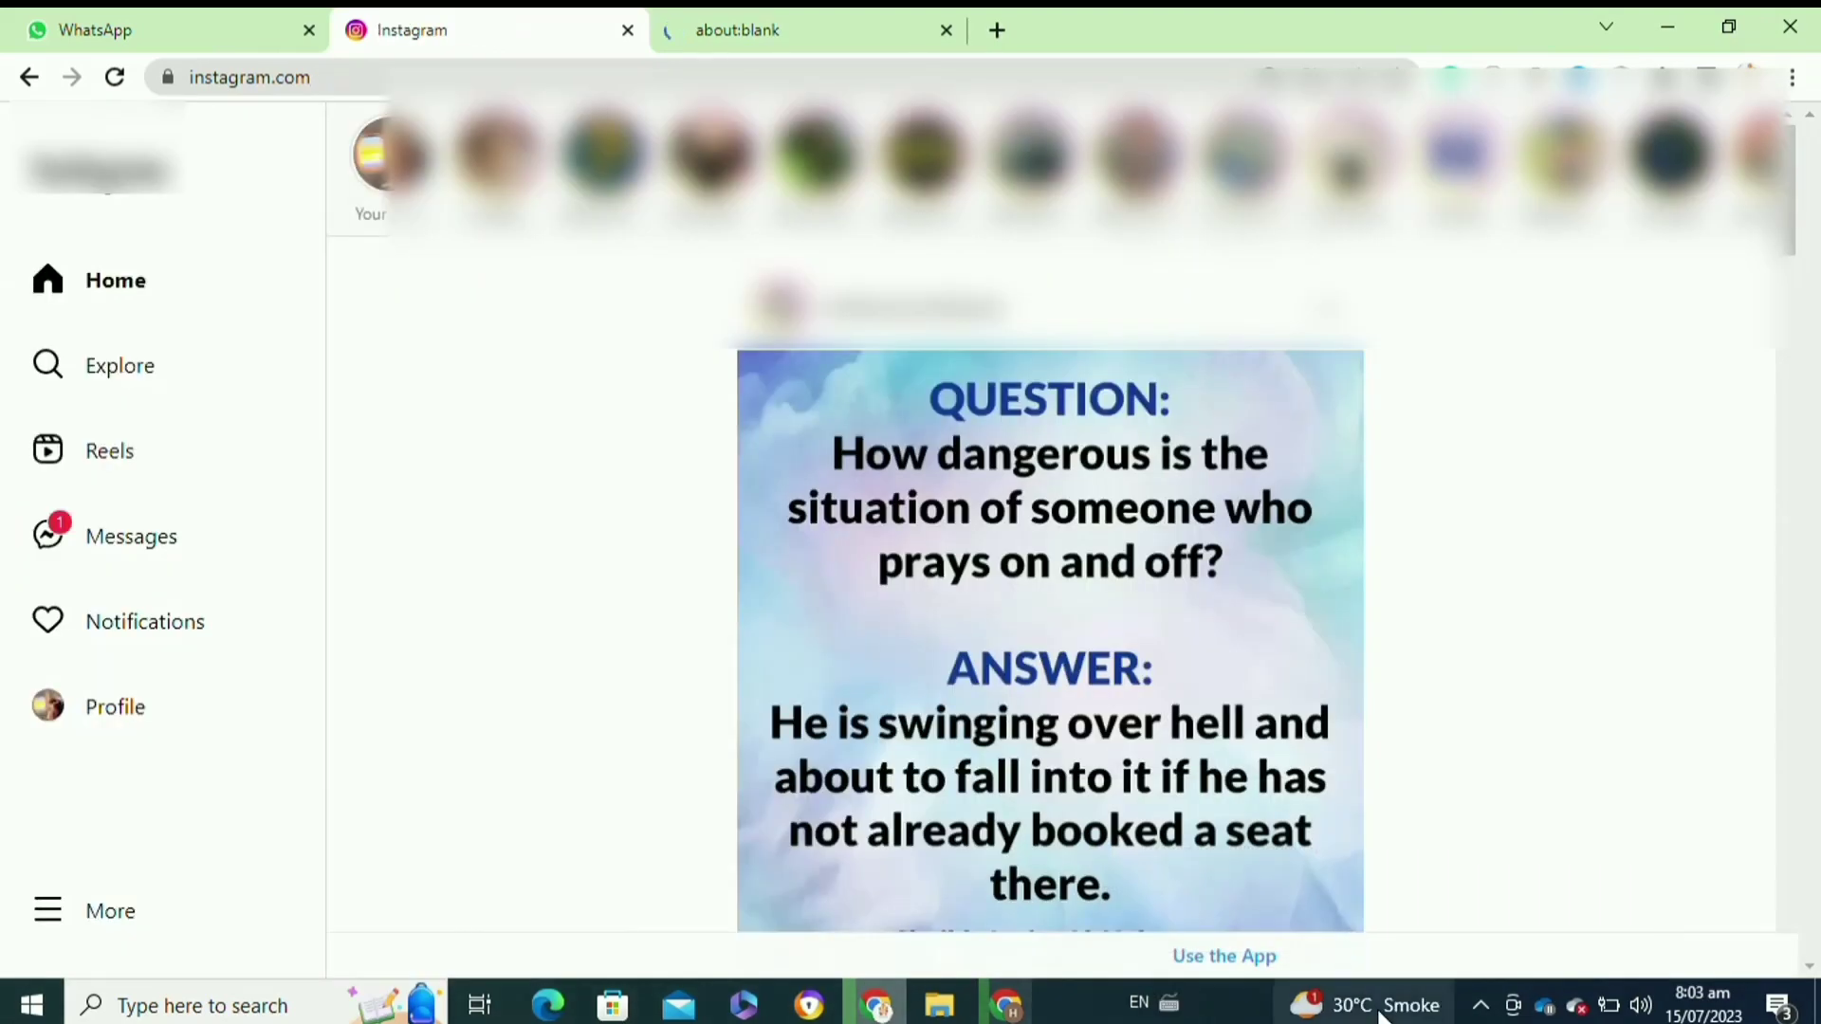